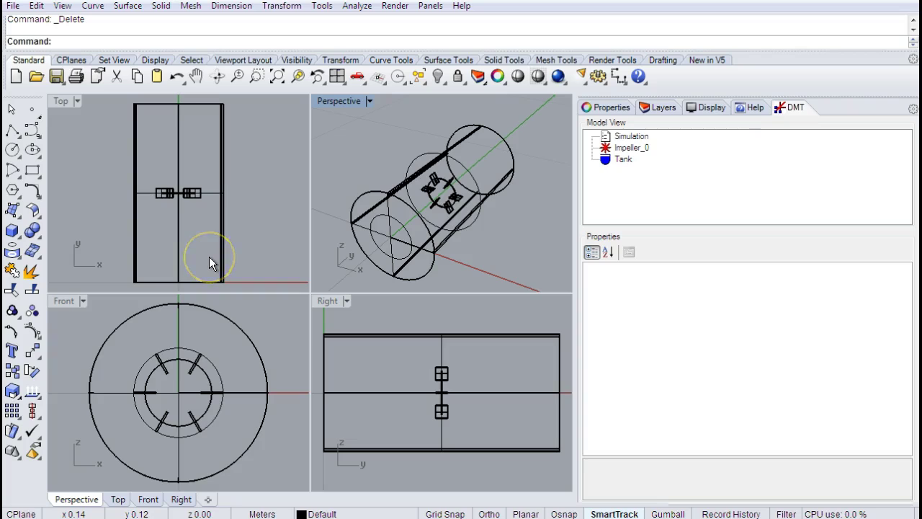
Start creating particles and set the lower bounding box corner to world coordinates -0.02,0.01,-0.02.
right_click(603, 183)
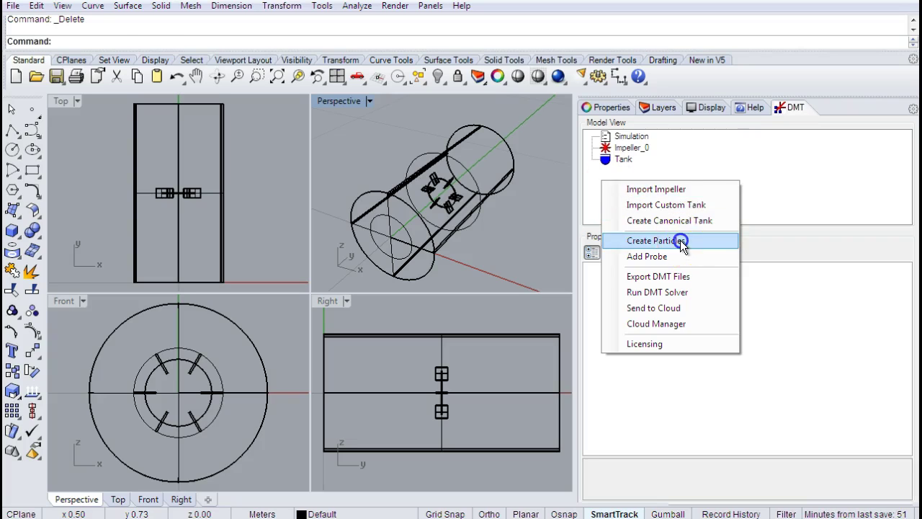
click(656, 240)
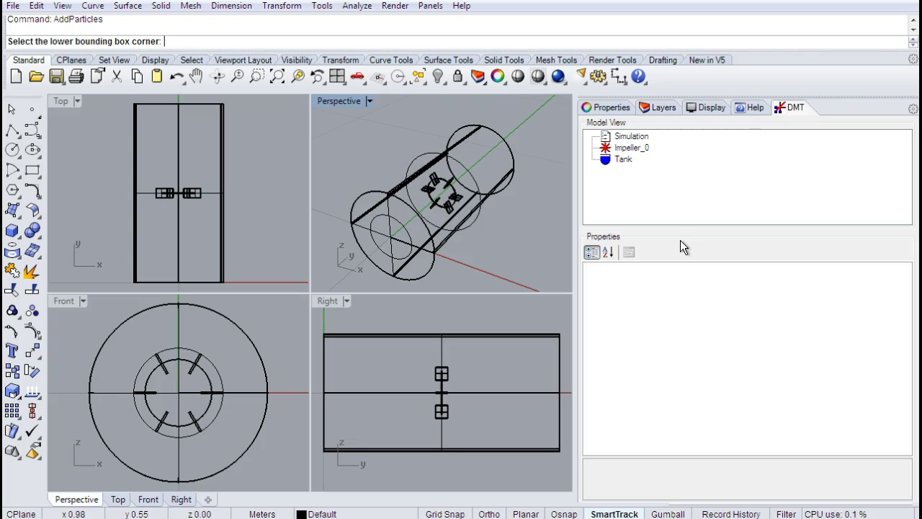
click(496, 104)
text(2)
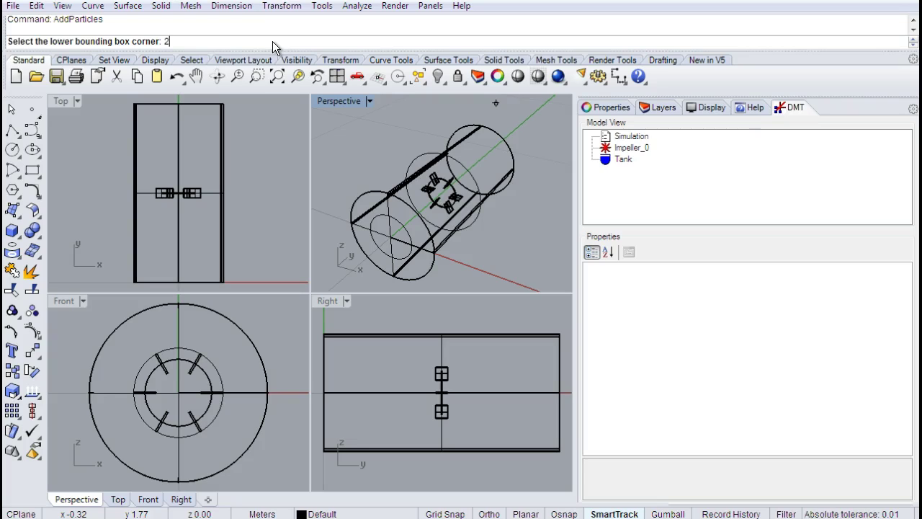
key(BackSpace)
text(w)
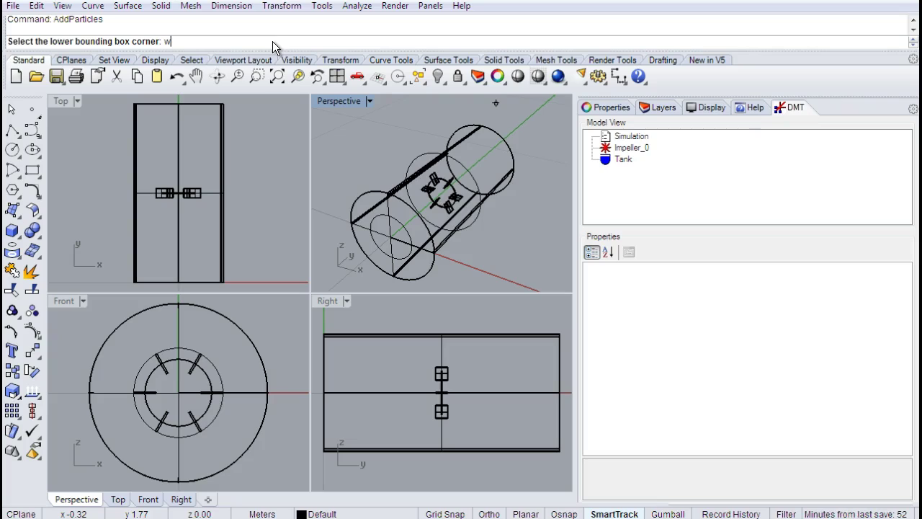
text(-0.02,0.01)
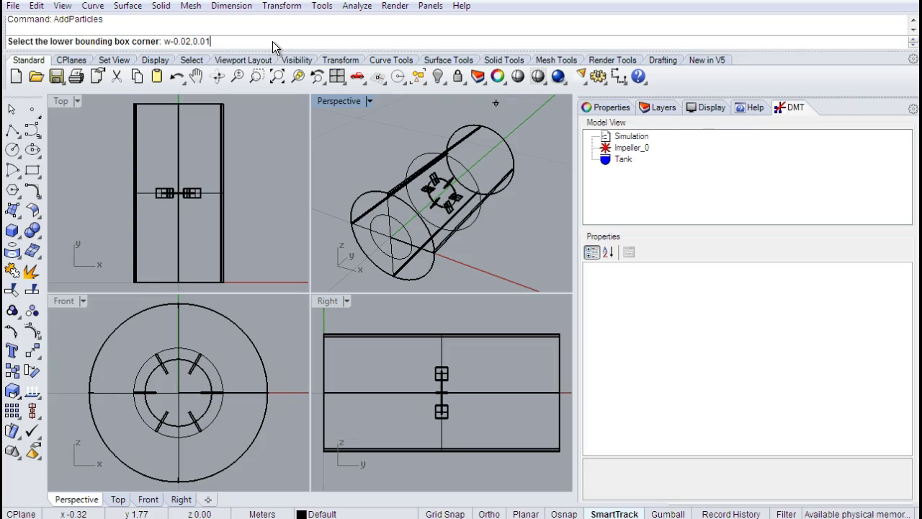
text(,-0.02)
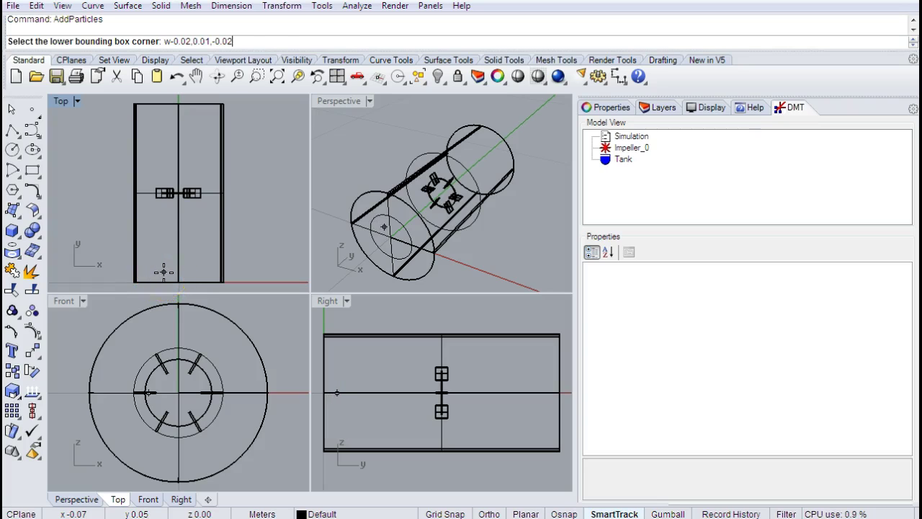
key(Return)
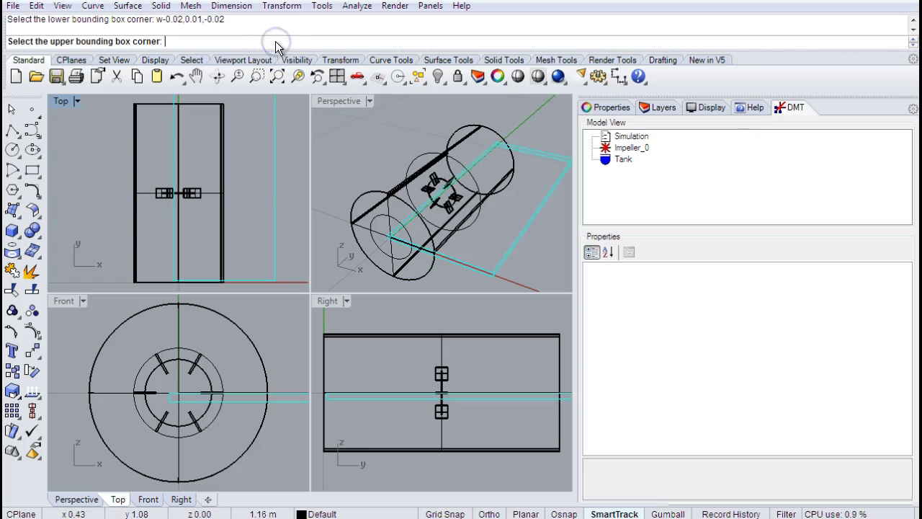
Set the first particle box's upper bounding corner to world coordinates 0.02,0.03,0.02.
text(w)
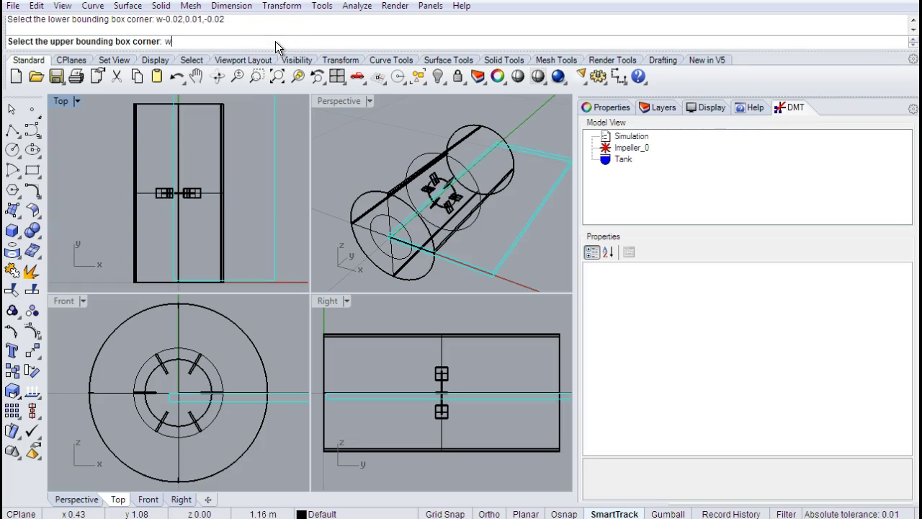
text(0.02)
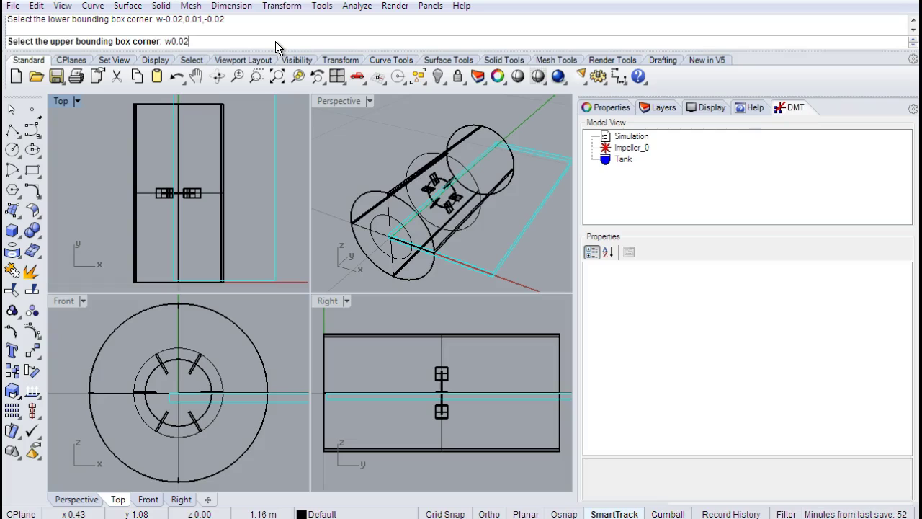
text(,0.03,0.02)
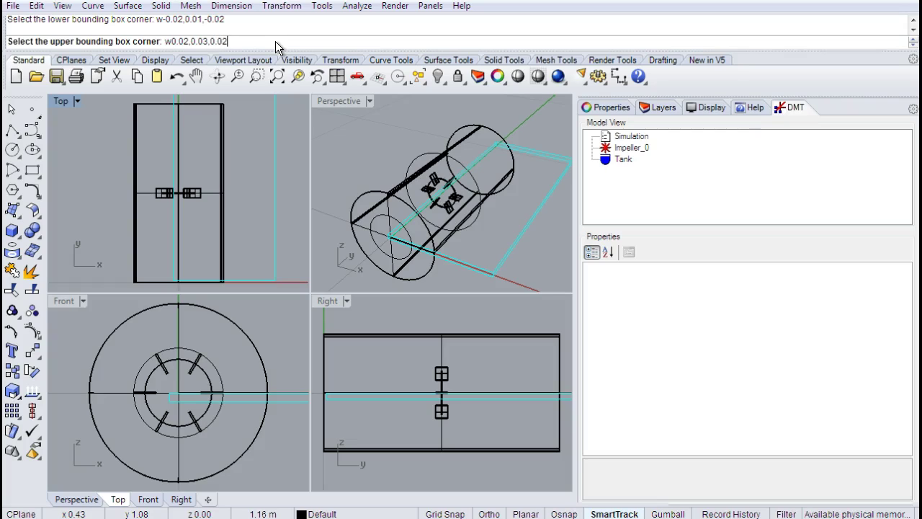
click(276, 42)
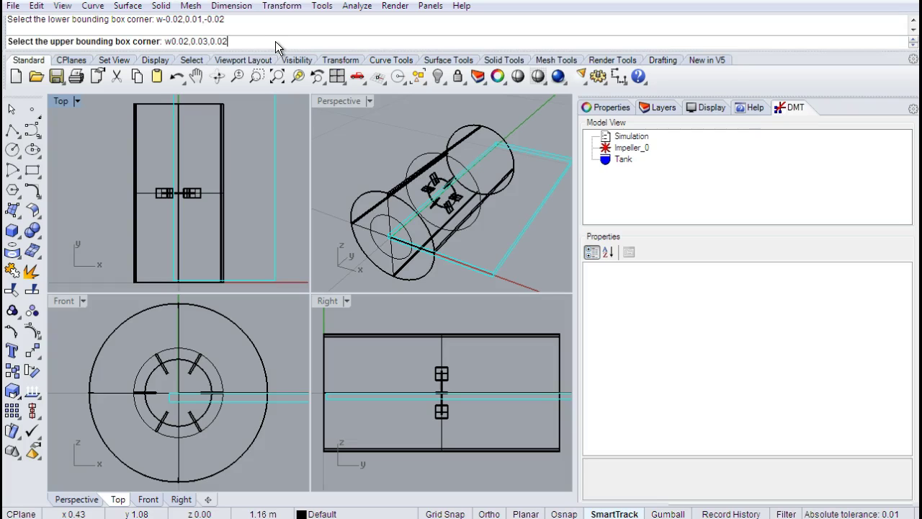
key(Return)
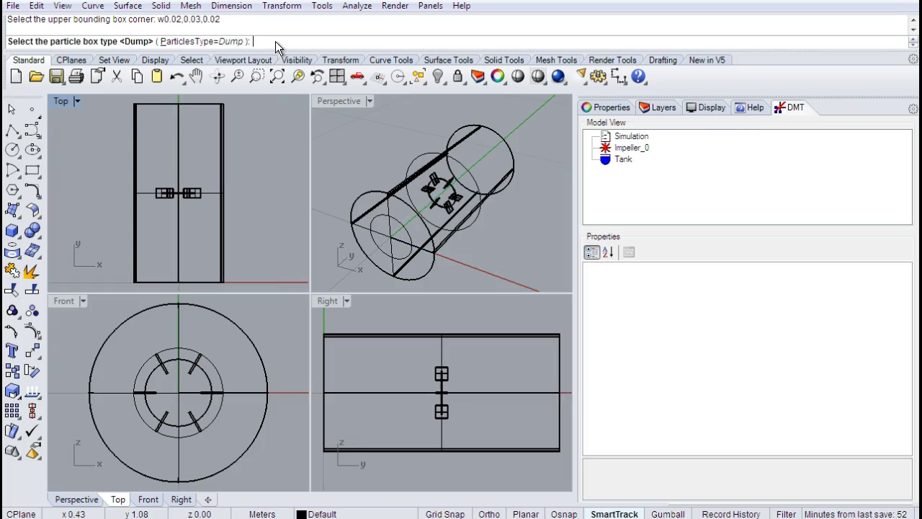
Choose Dump as the particle type for the box near the tank's bottom.
text(P)
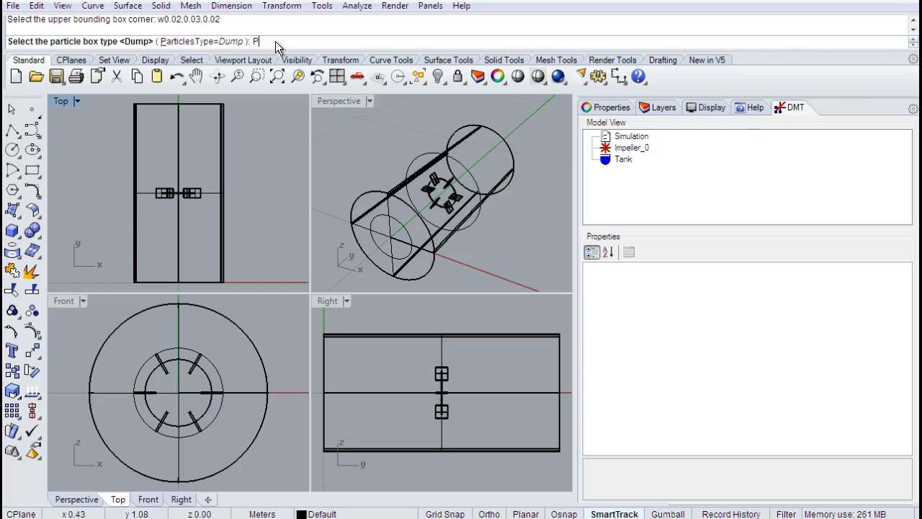
key(Return)
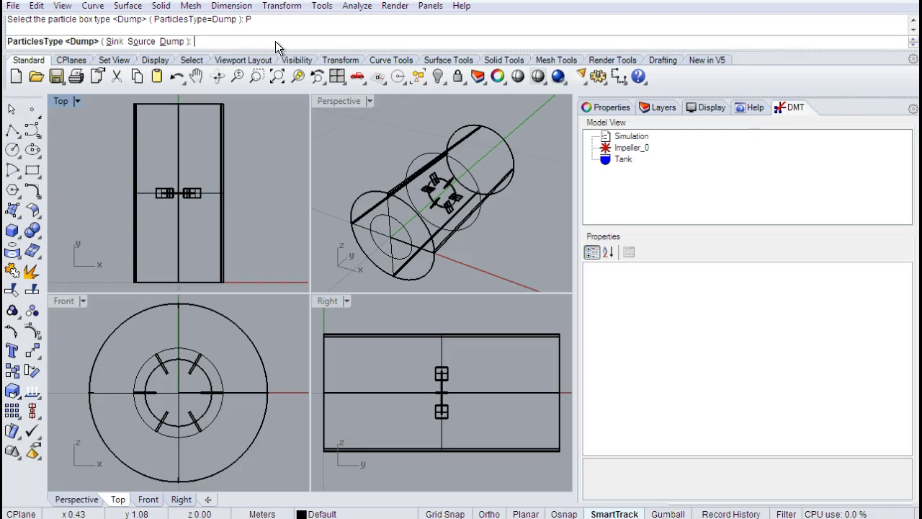
text(D)
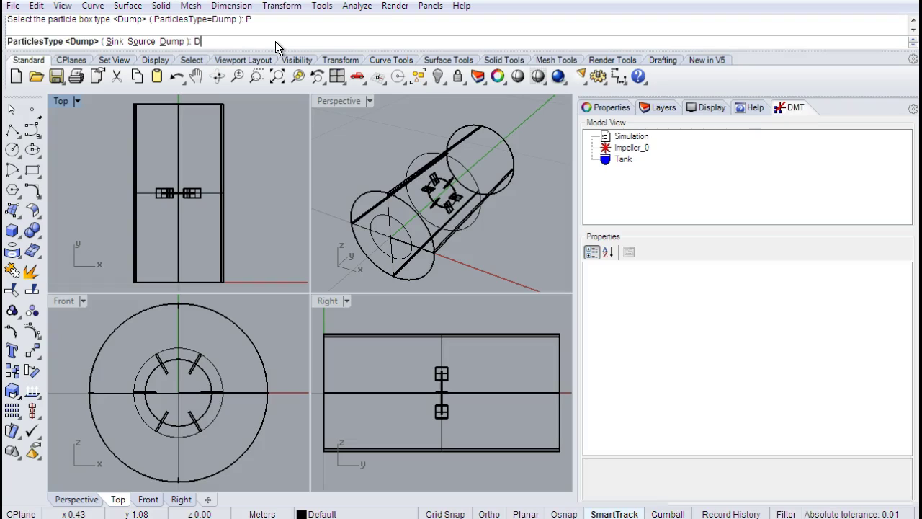
key(Return)
Set the dump's particle density to 1000000 and its start time to 2.
text(100000)
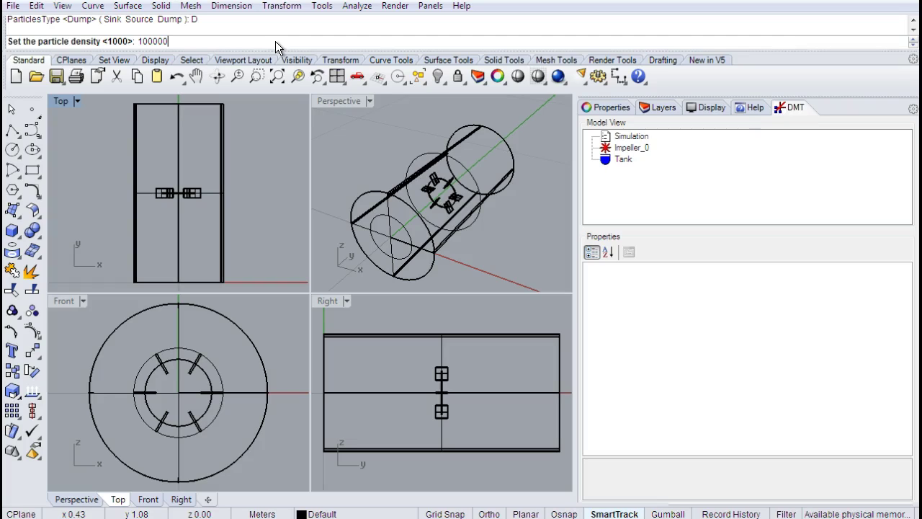
text(0)
key(Return)
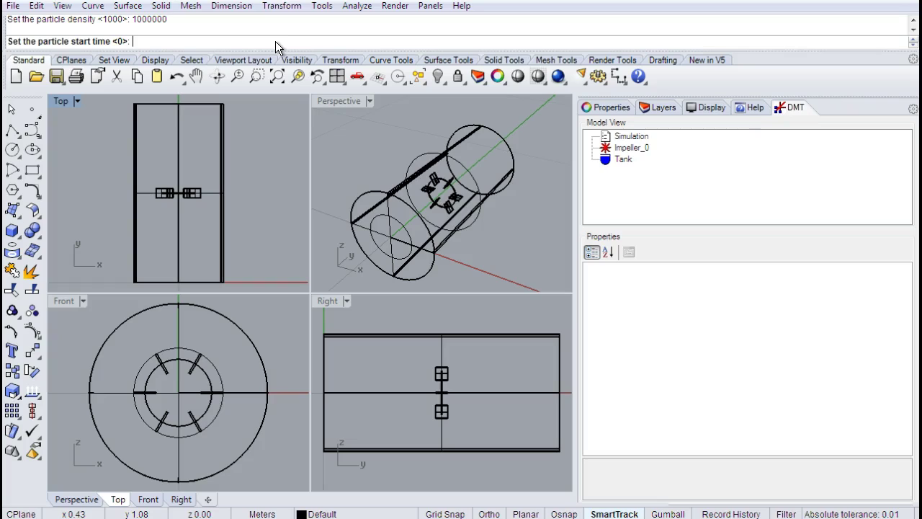
text(2)
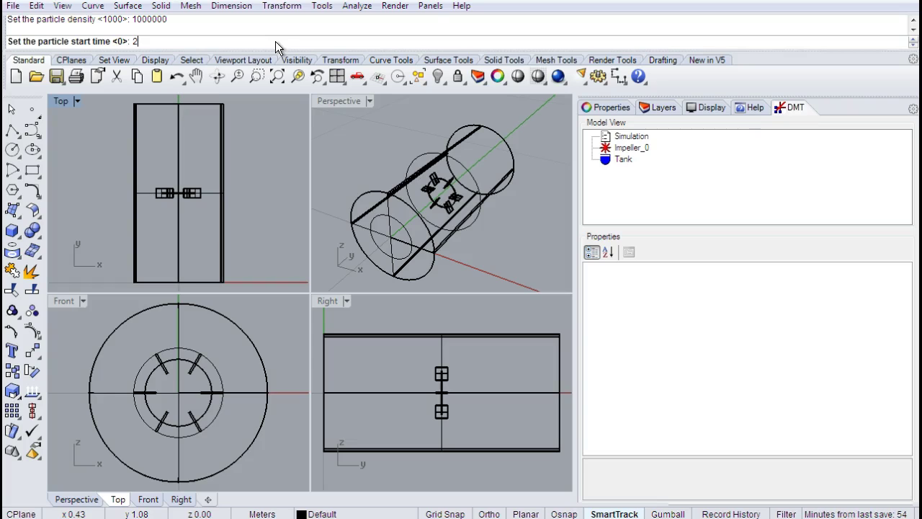
key(Return)
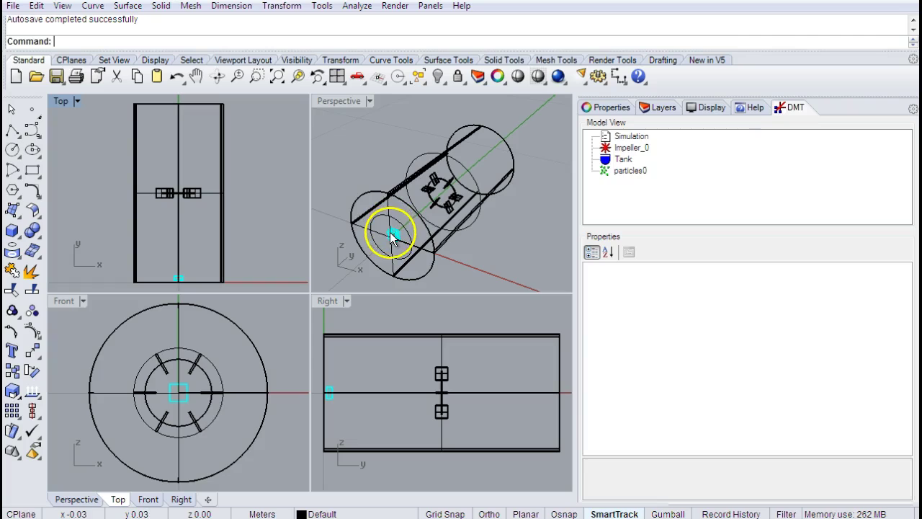
Start a second particle box with its lower bounding corner at world coordinates -0.02,0.77,-0.02.
click(632, 172)
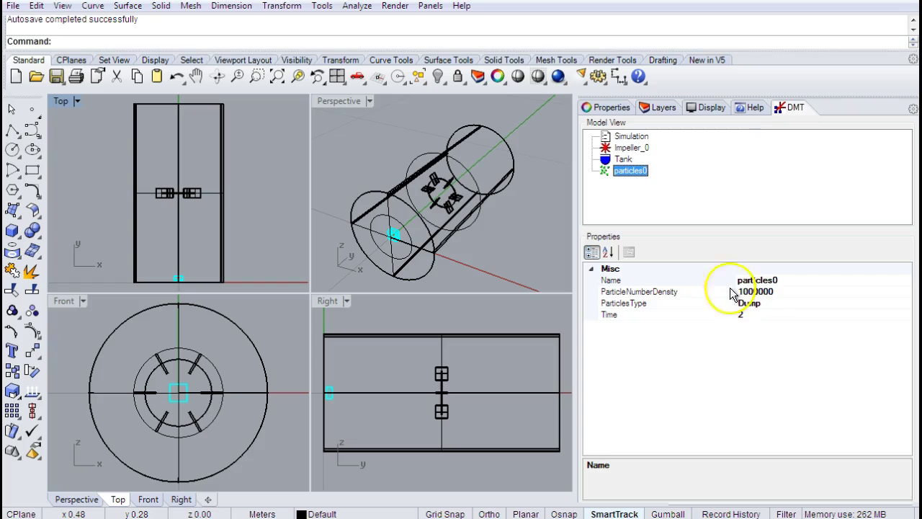
right_click(683, 204)
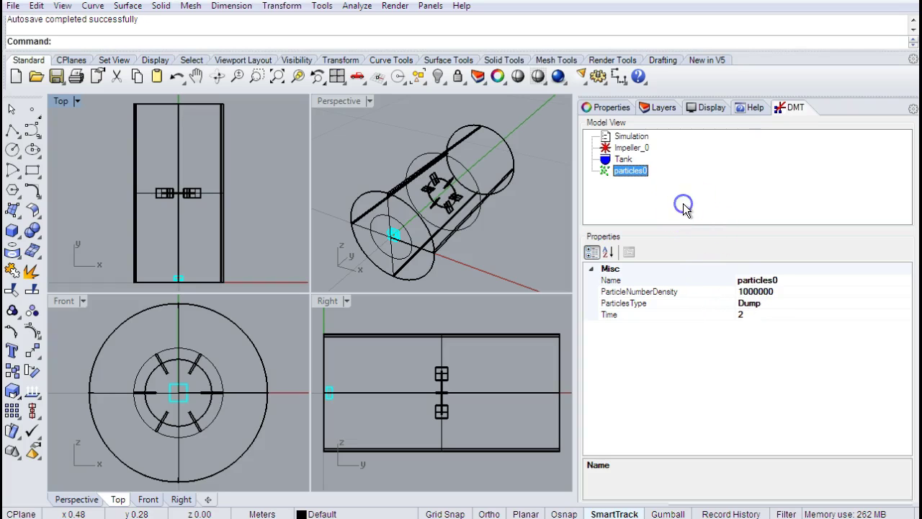
right_click(625, 192)
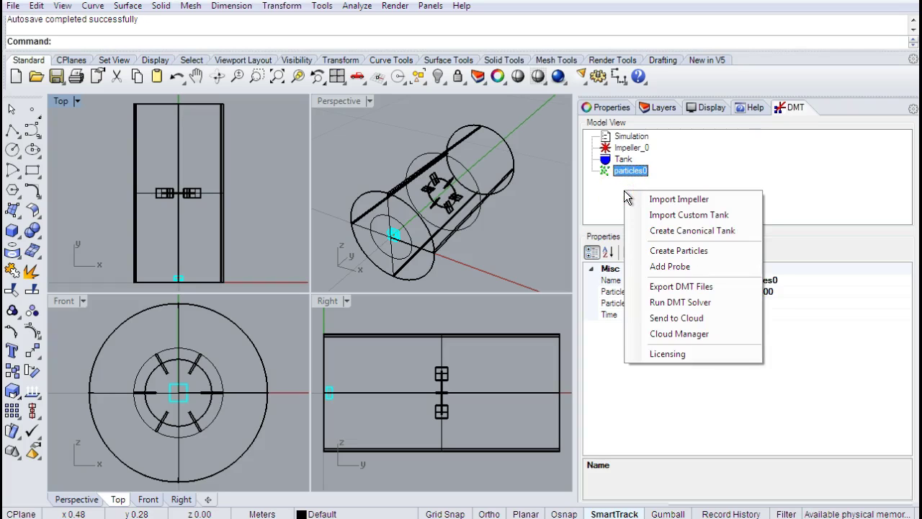
click(681, 251)
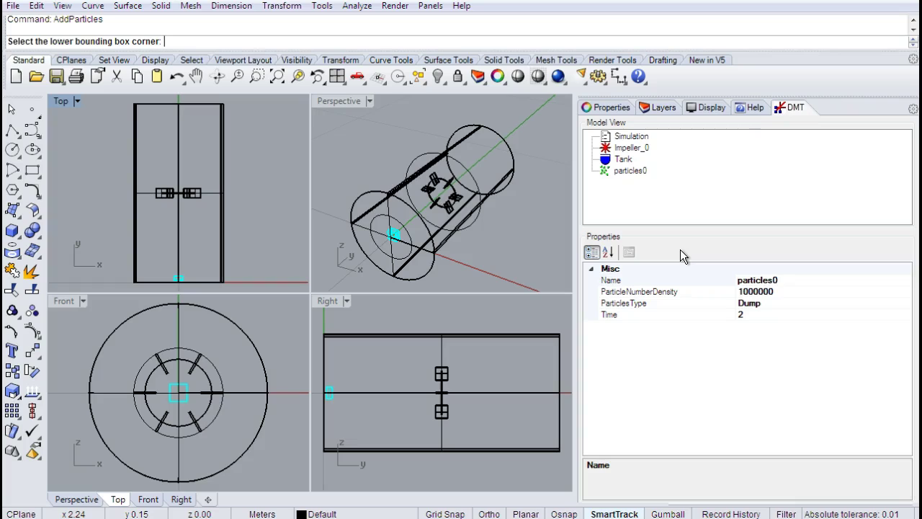
text(w-0)
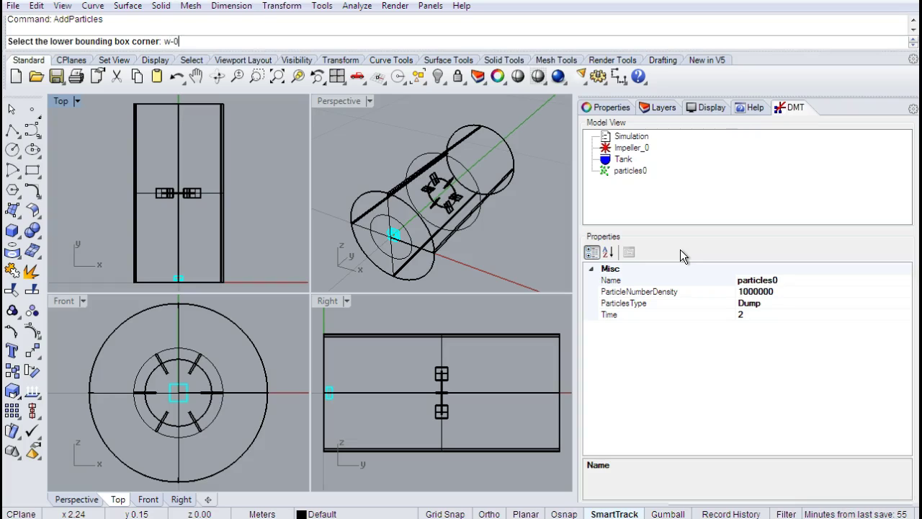
text(.02,)
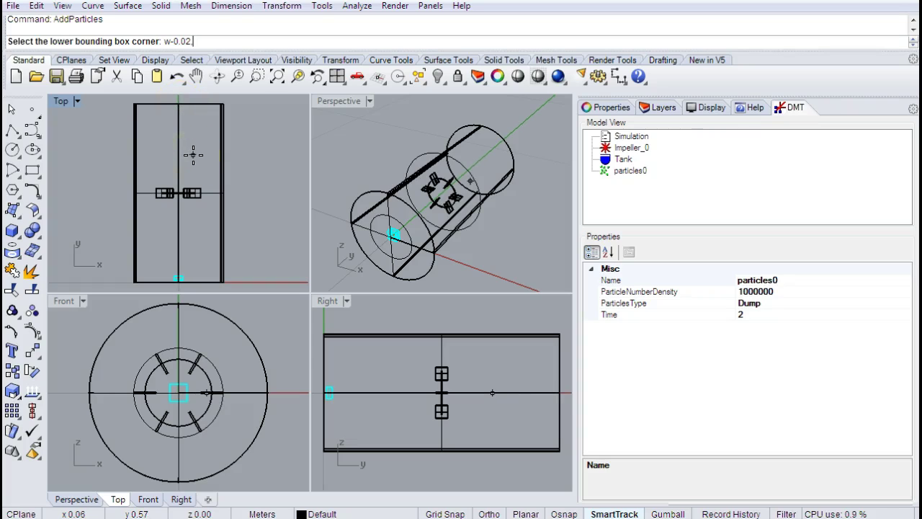
text(0.)
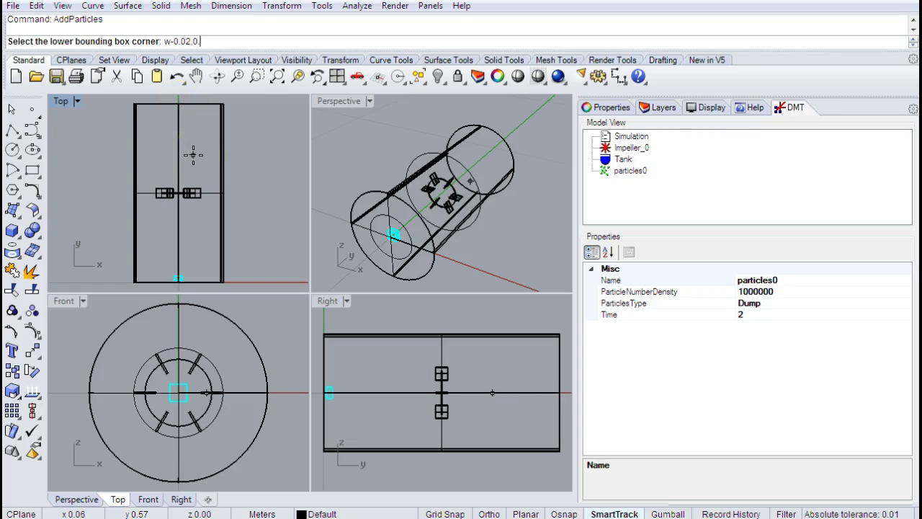
text(77,-)
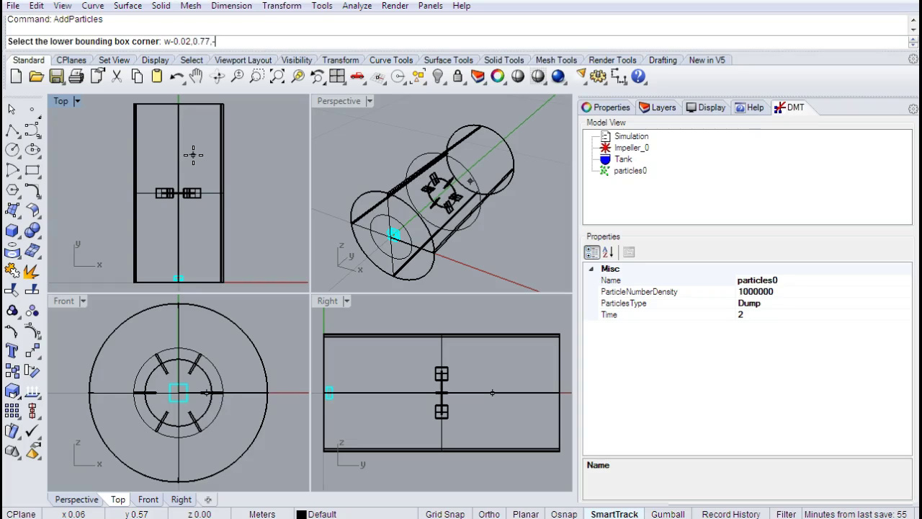
text(0.02)
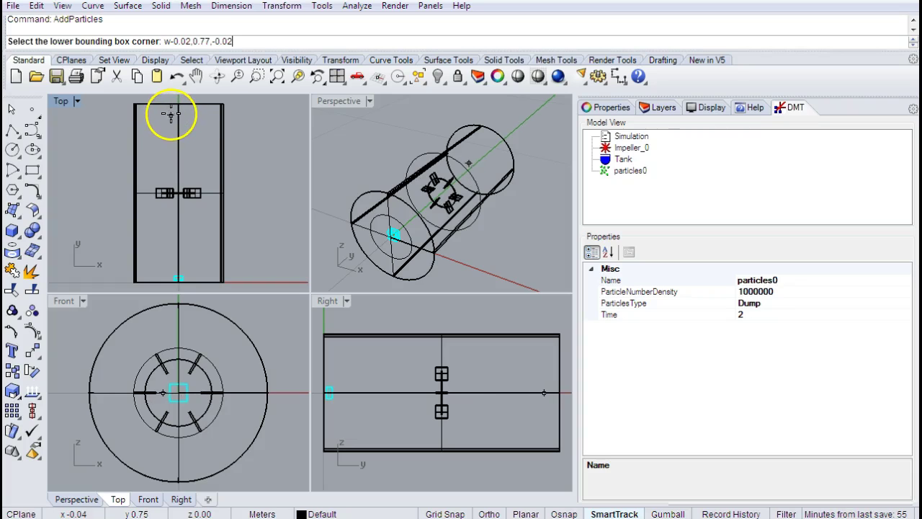
key(Return)
Set the second particle box's upper bounding corner to world coordinates 0.02,0.8,0.02.
text(w)
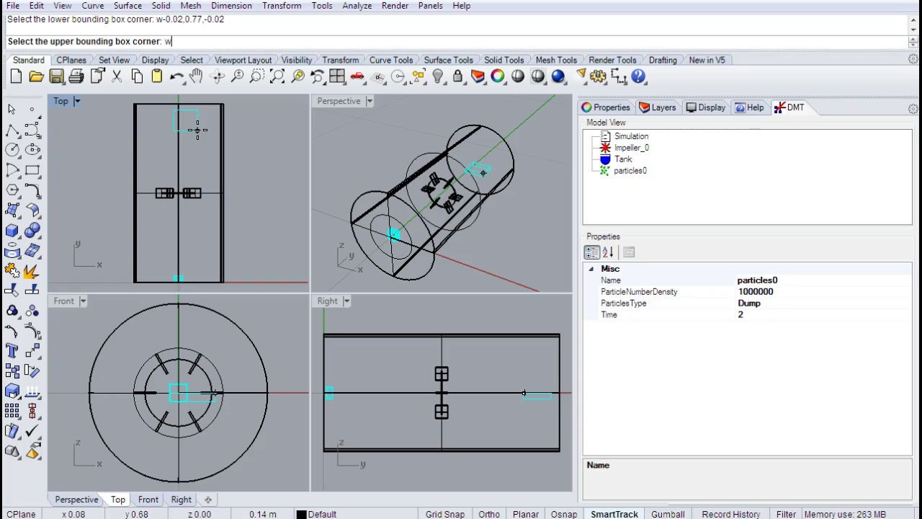
text(0.0)
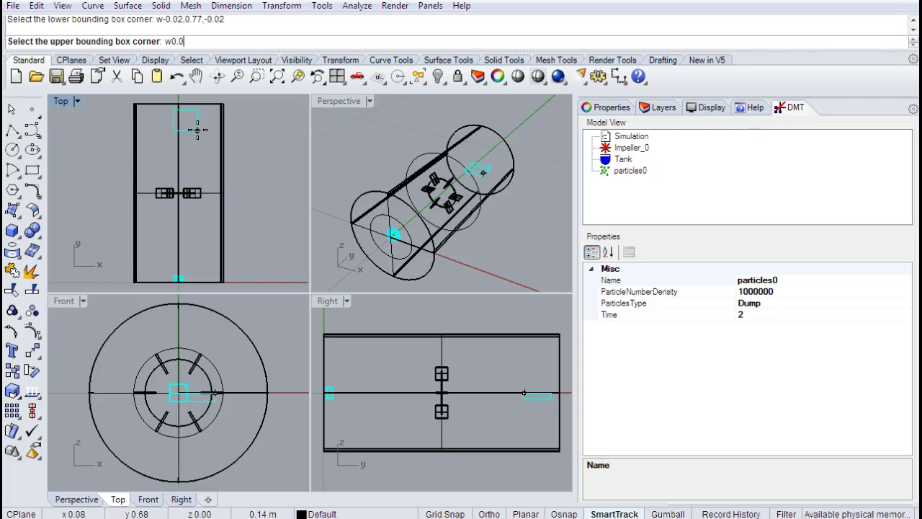
text(2,)
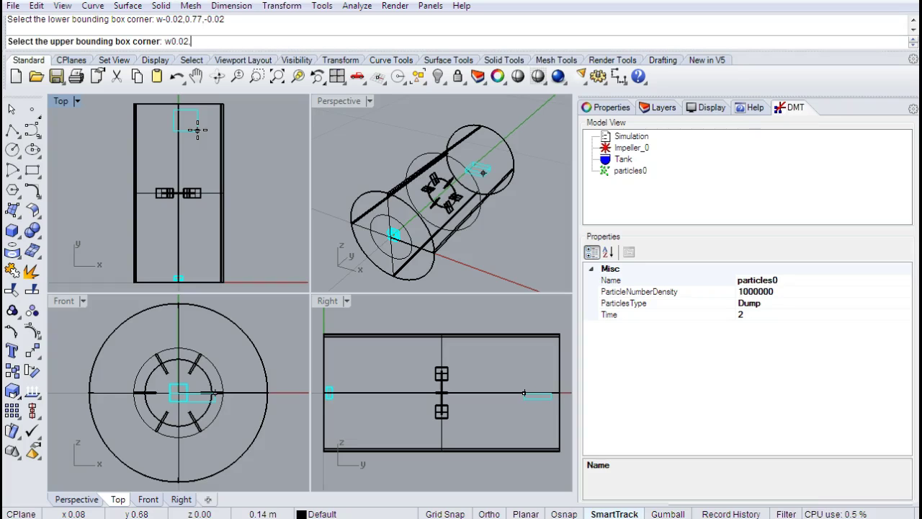
text(0.8,0.02)
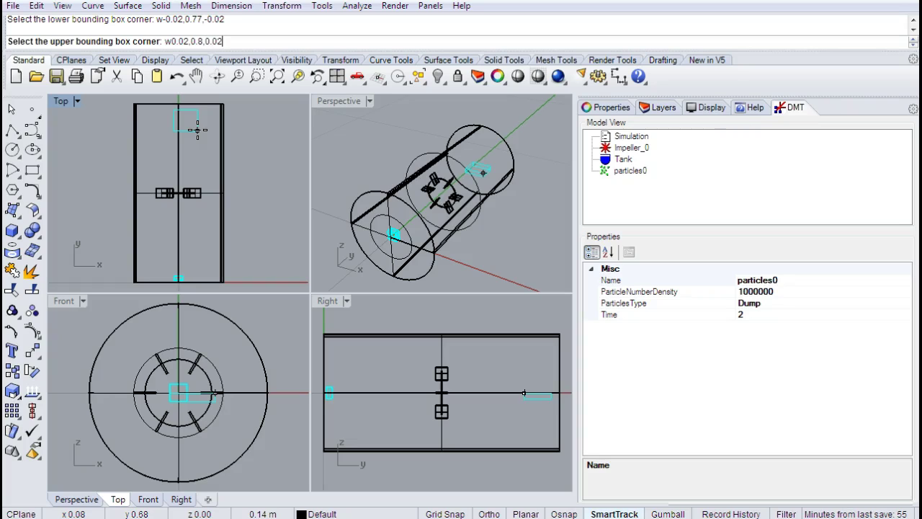
key(Return)
Choose Sink as the particle type for the second particle box.
text(P)
key(Return)
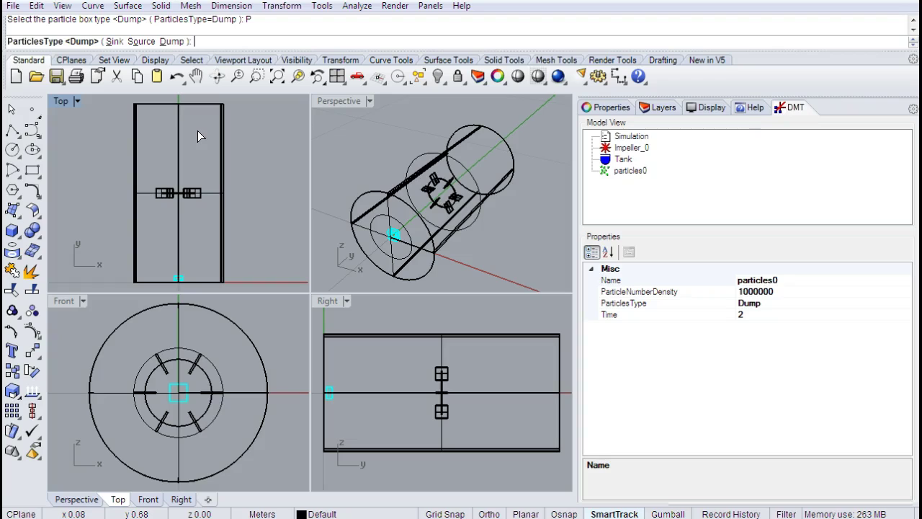
text(S)
key(Return)
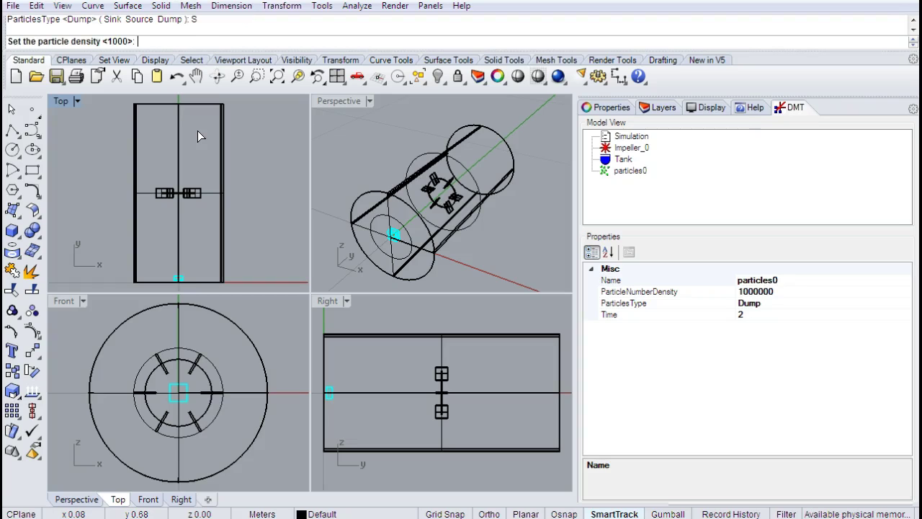
Set the sink's particle density to 0 and its start time to 0.
text(0)
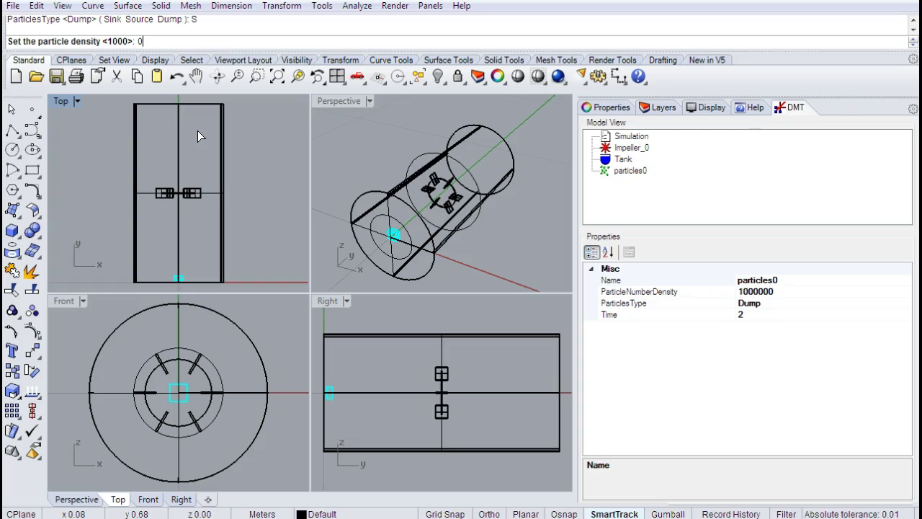
key(Return)
text(0)
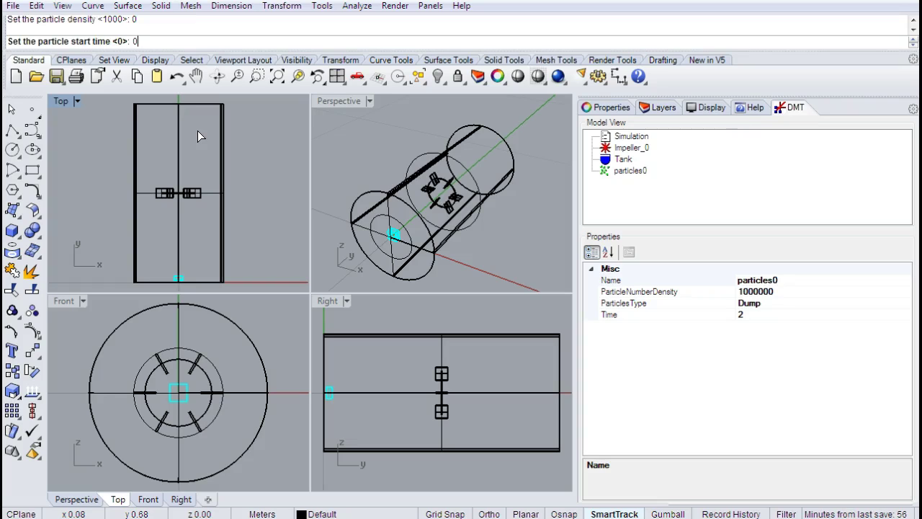
key(Return)
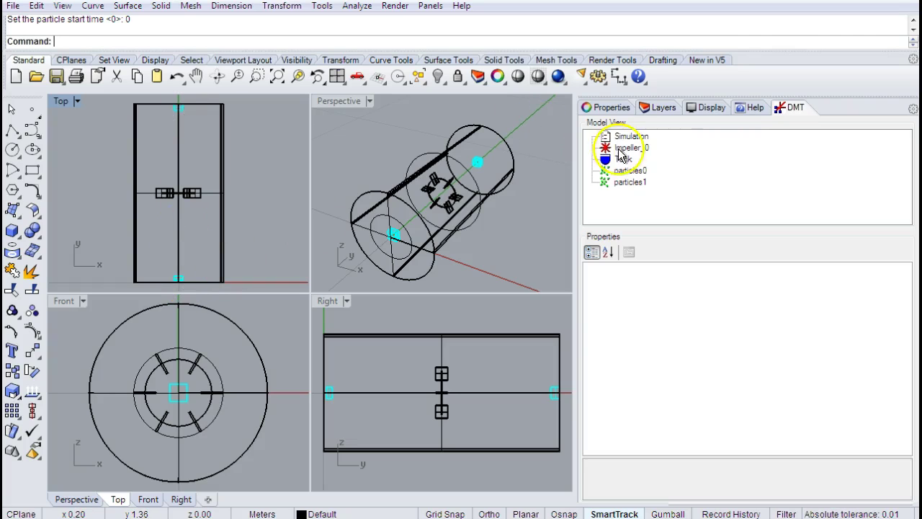
Compare the properties of the dump and sink particle boxes, and check the simulation's particle settings and the impeller's properties.
click(629, 171)
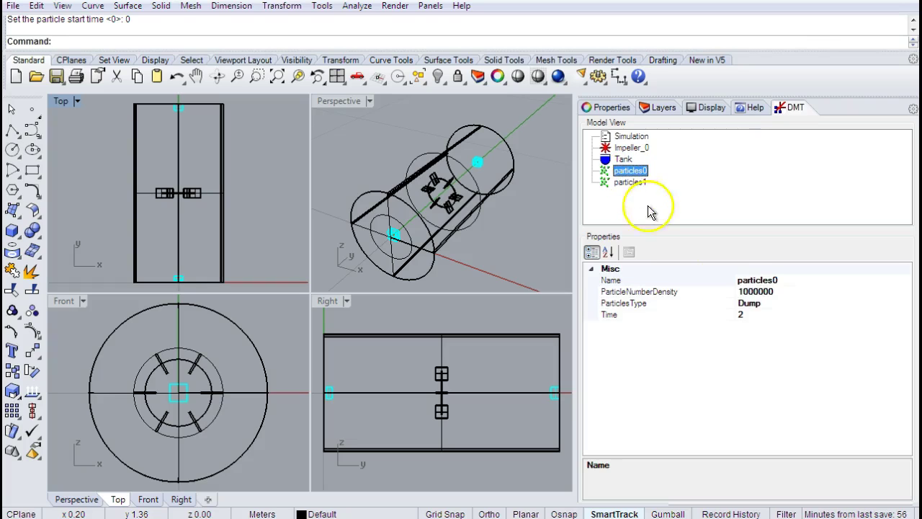
click(626, 185)
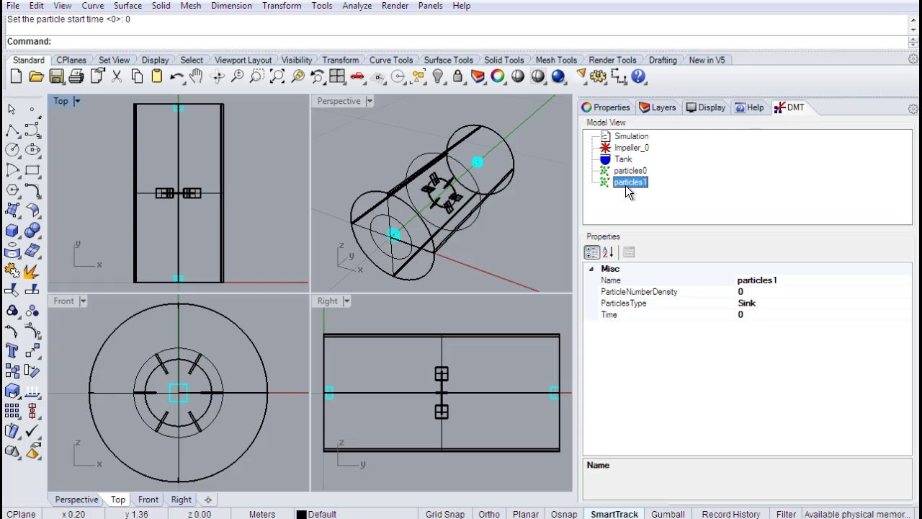
click(628, 175)
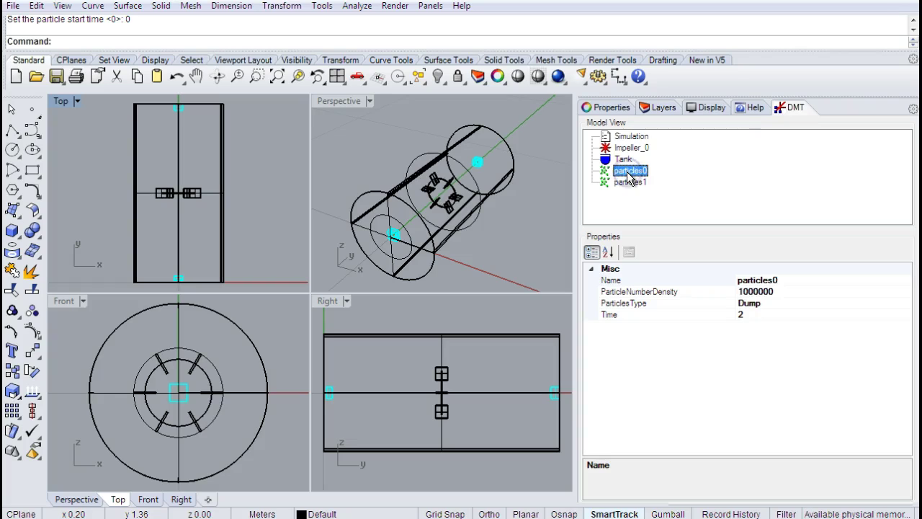
click(631, 182)
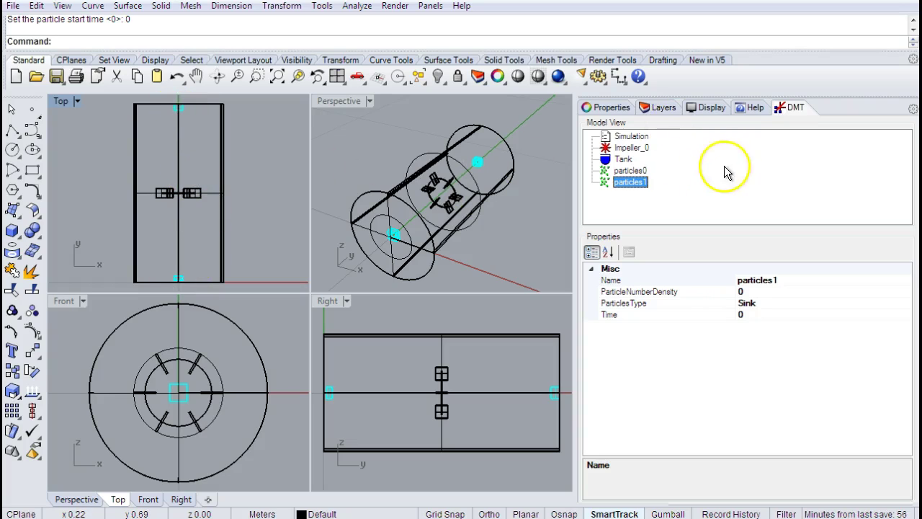
click(632, 137)
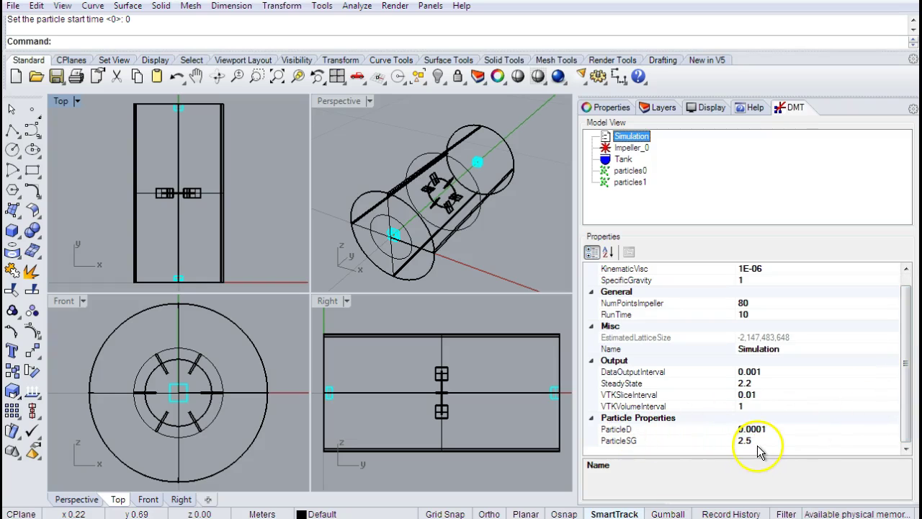
click(631, 171)
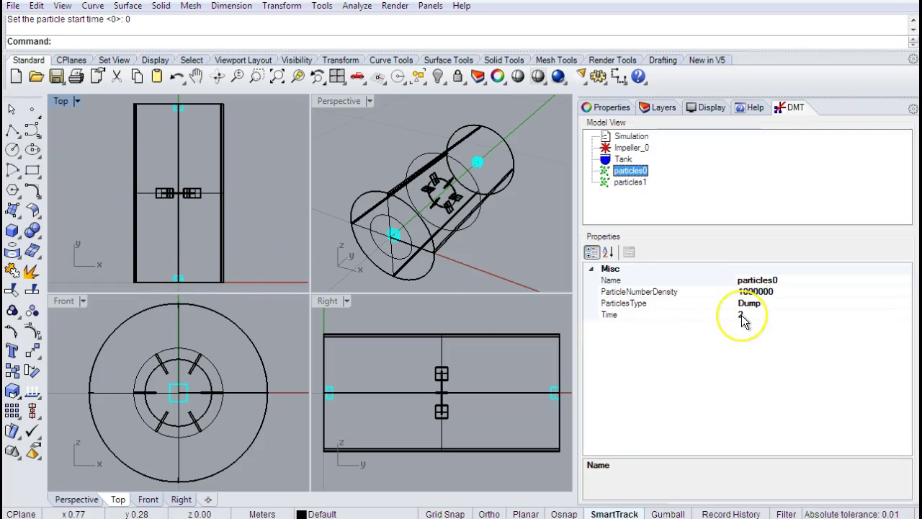
click(632, 182)
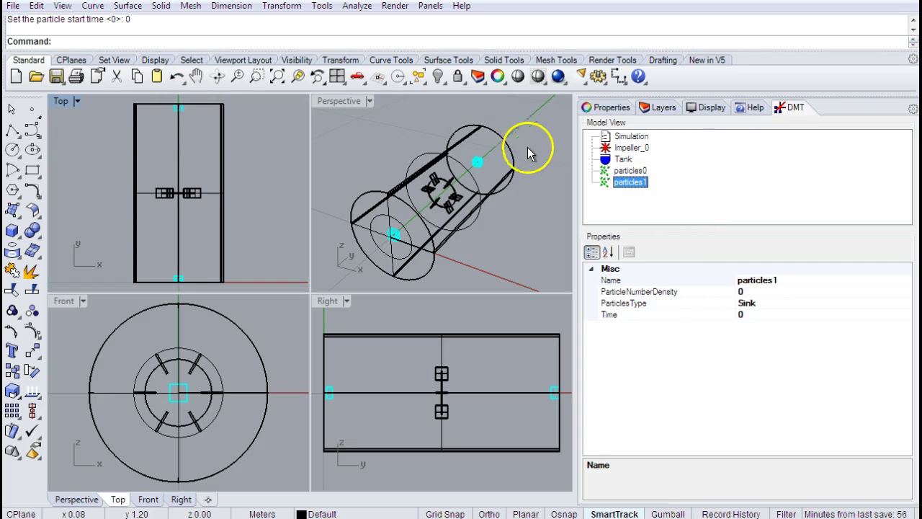
click(631, 136)
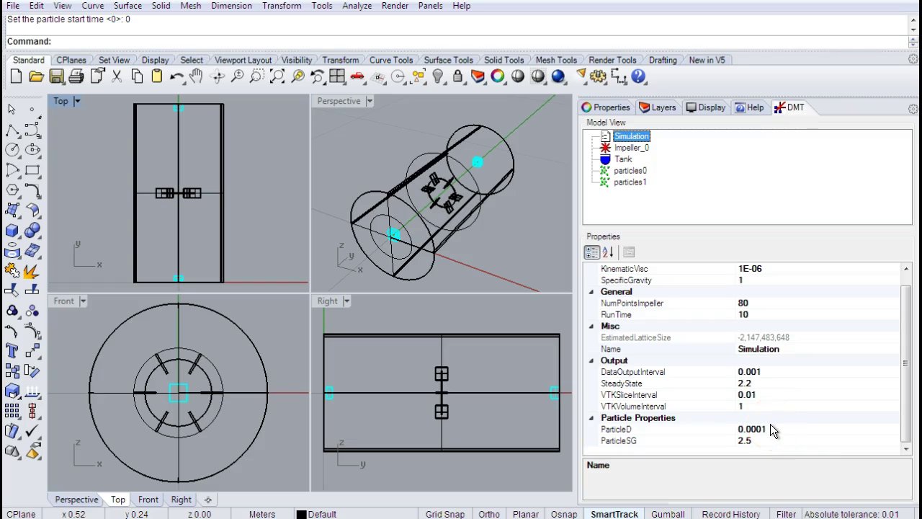
click(633, 148)
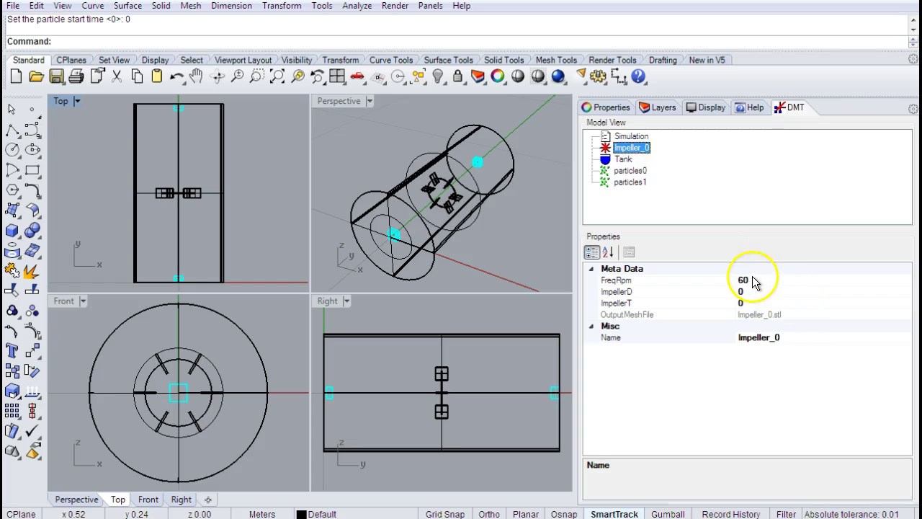
Set the simulation's particle specific gravity to 0.002.
click(625, 139)
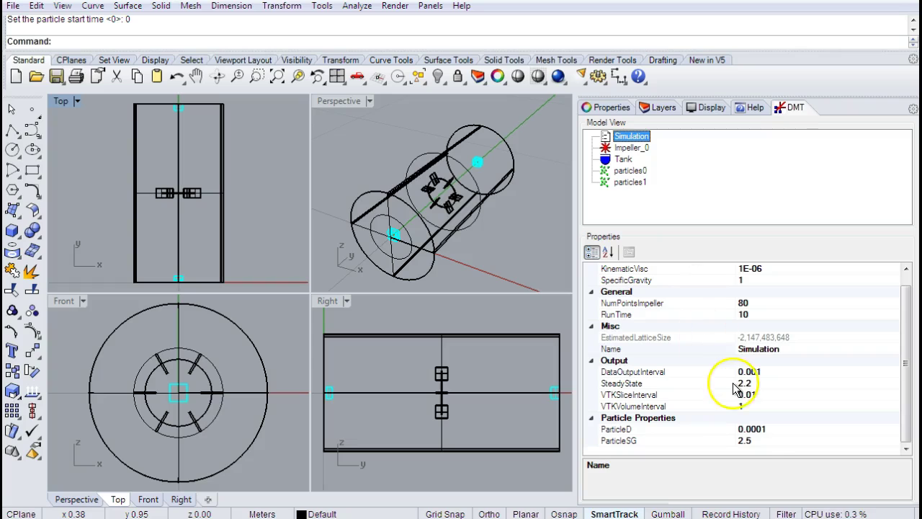
click(768, 429)
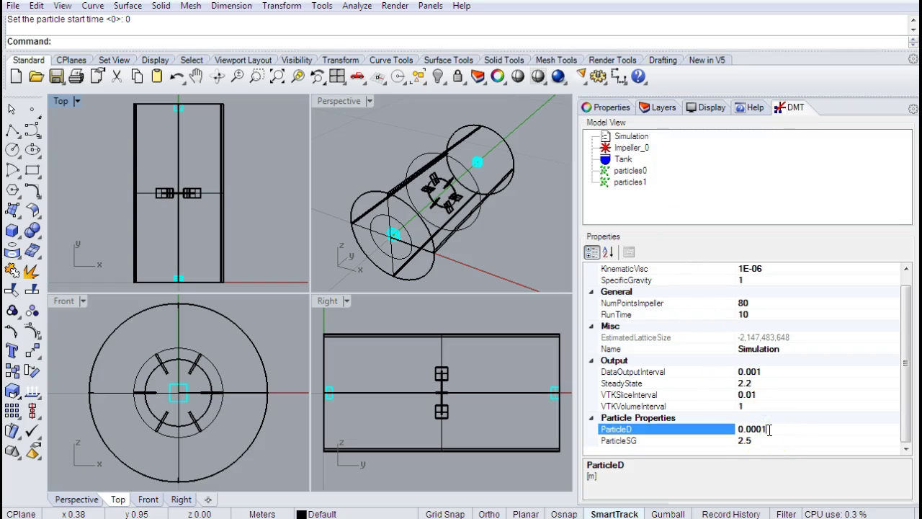
click(763, 438)
key(BackSpace)
key(BackSpace)
key(BackSpace)
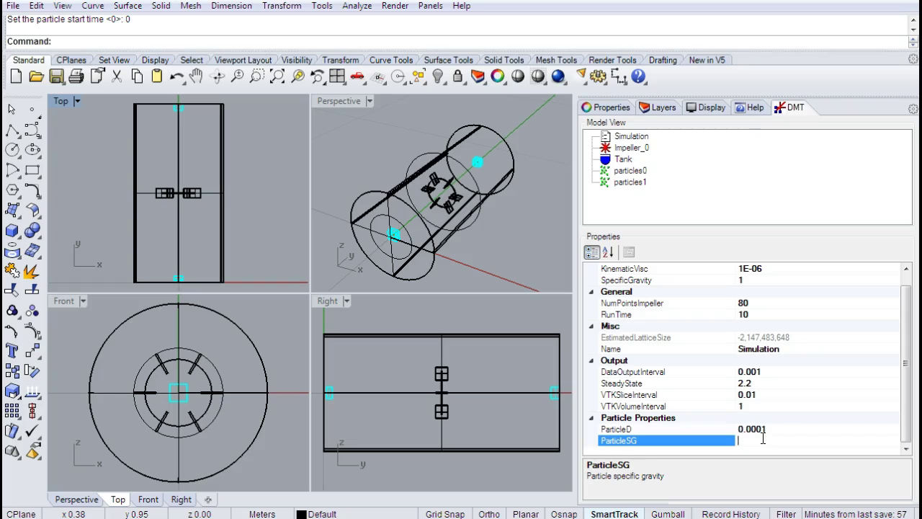
text(0.001)
key(BackSpace)
text(2)
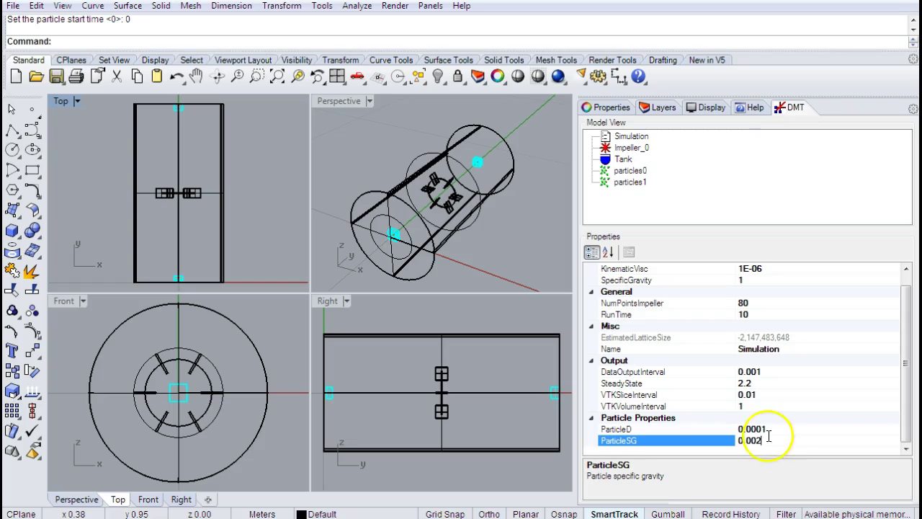
click(777, 429)
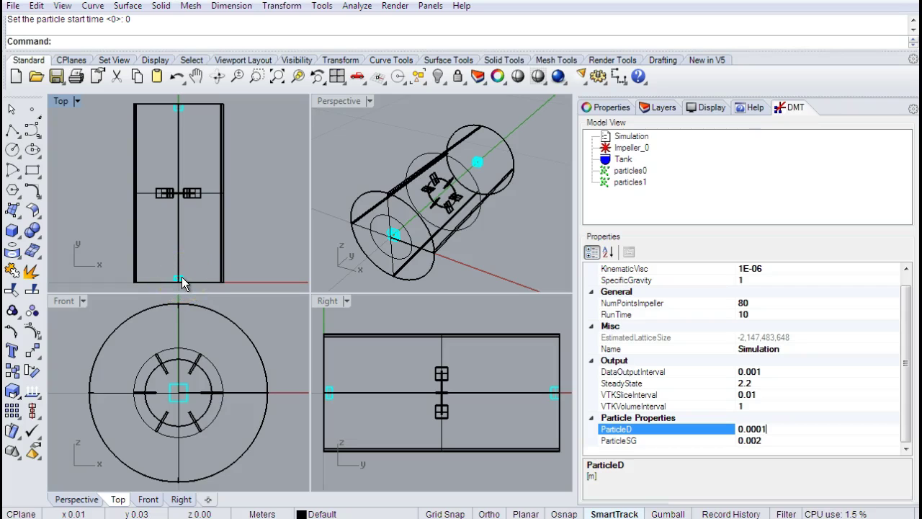
drag(181, 282, 180, 108)
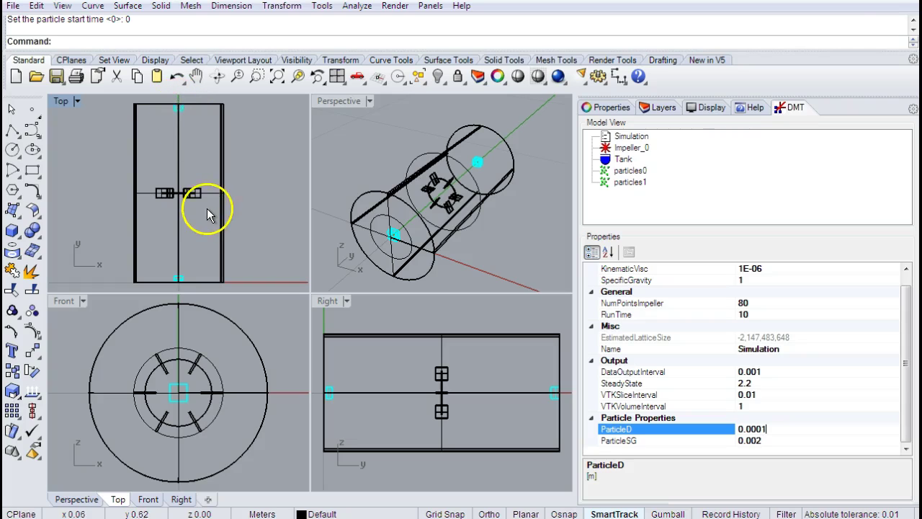
click(807, 440)
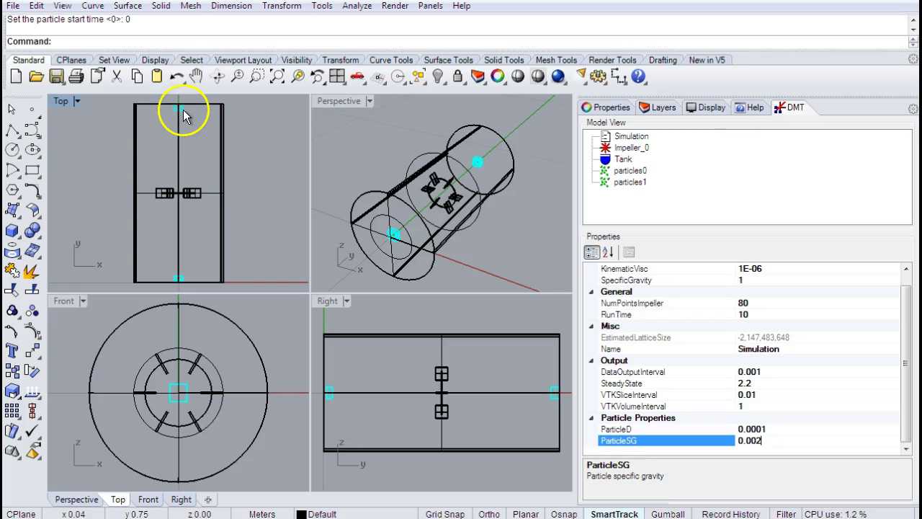
click(672, 209)
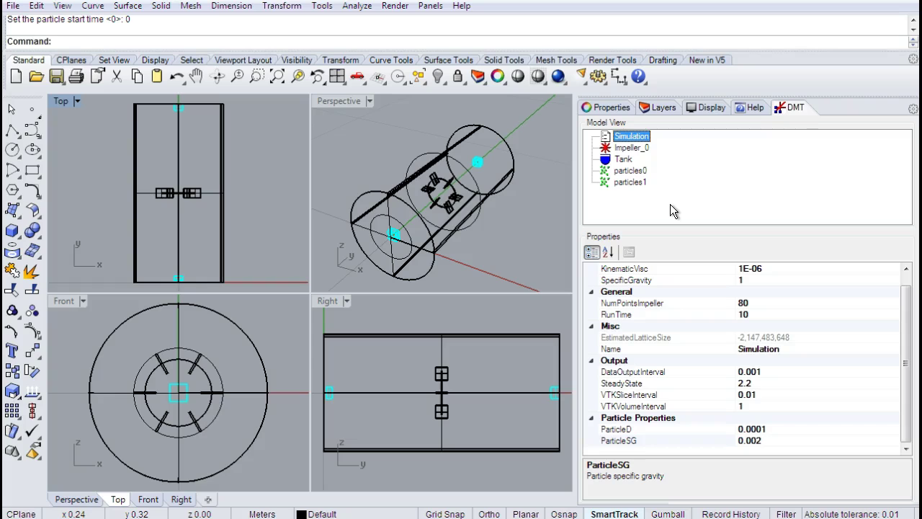
right_click(670, 204)
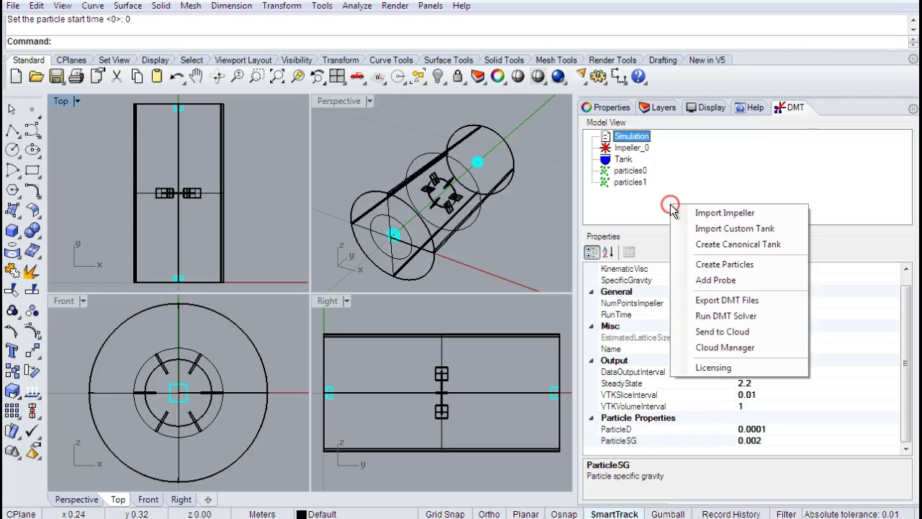
click(732, 321)
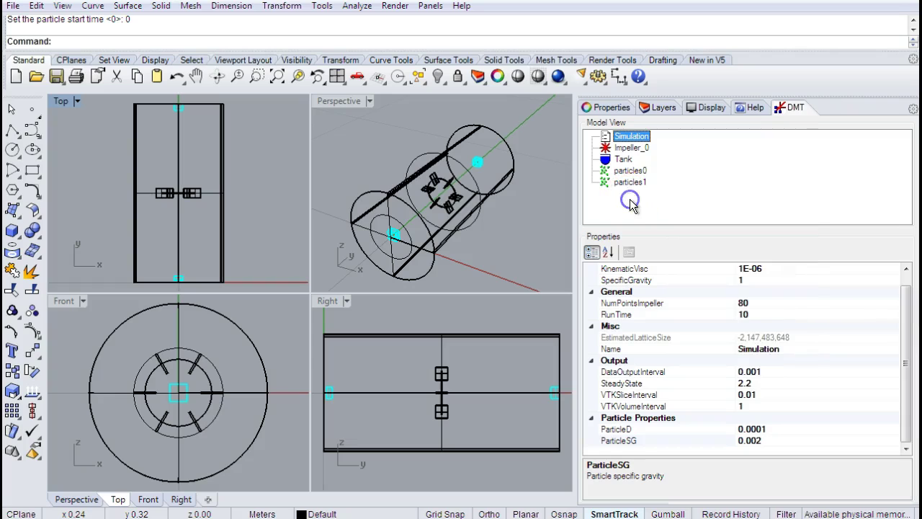
Reduce the simulation's particle diameter and particle specific gravity to 0.
click(783, 430)
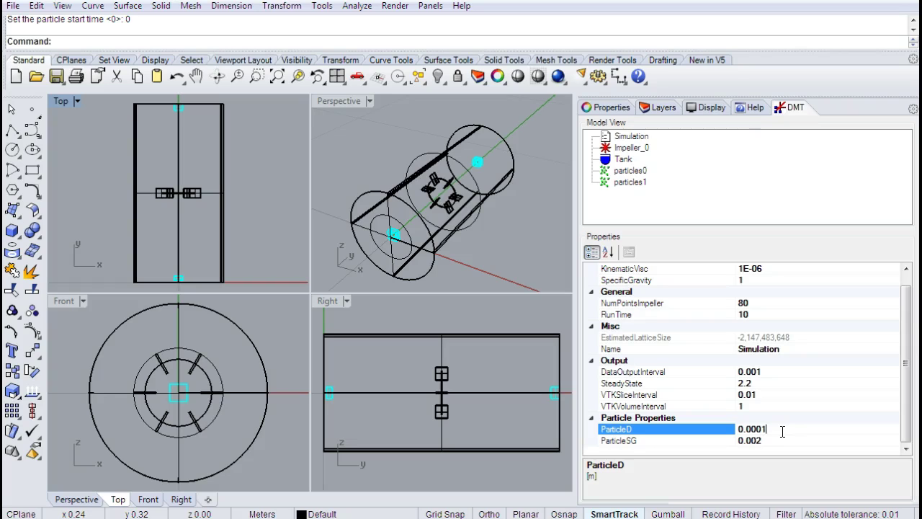
key(BackSpace)
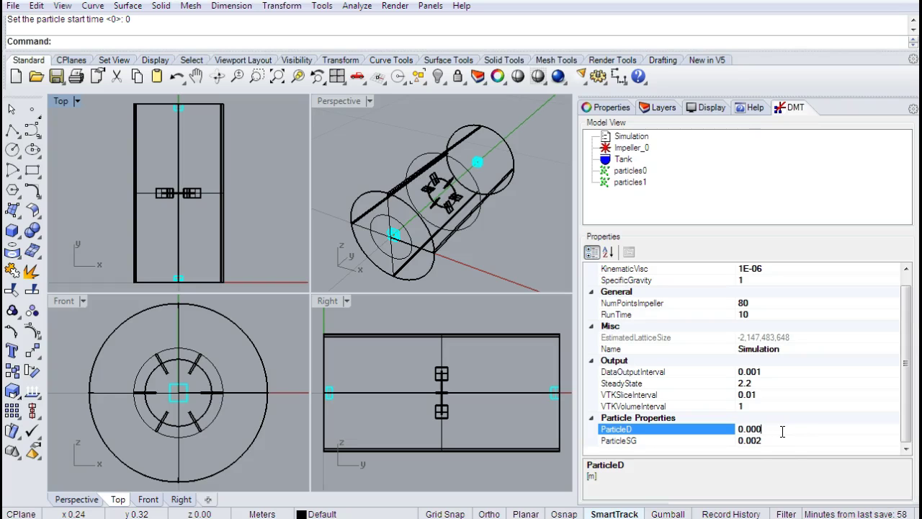
click(766, 441)
key(BackSpace)
click(762, 430)
click(630, 171)
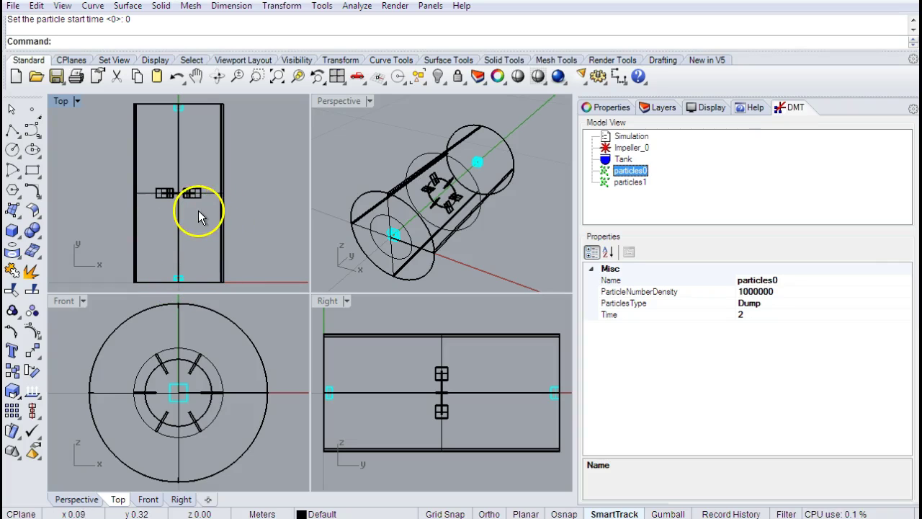
click(181, 117)
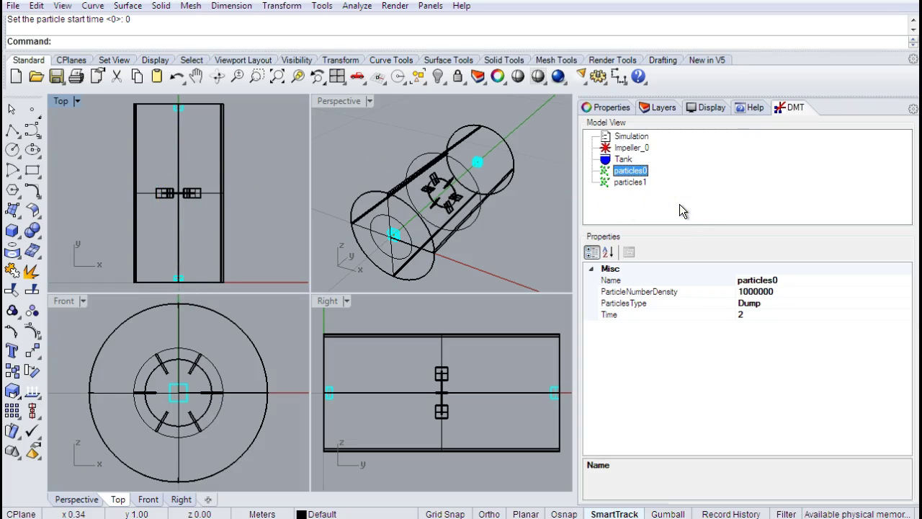
click(630, 183)
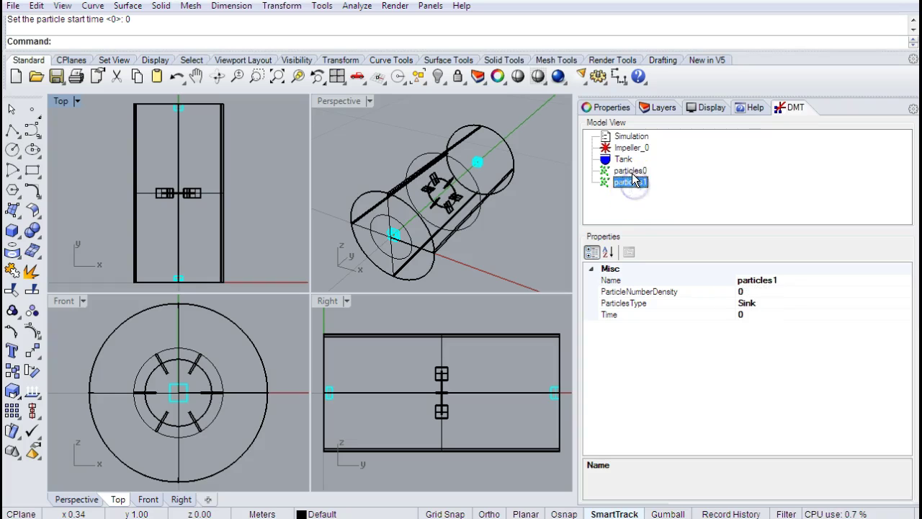
click(630, 171)
Set the simulation's particle diameter to 0.001 m and its particle specific gravity to 2.1.
click(631, 138)
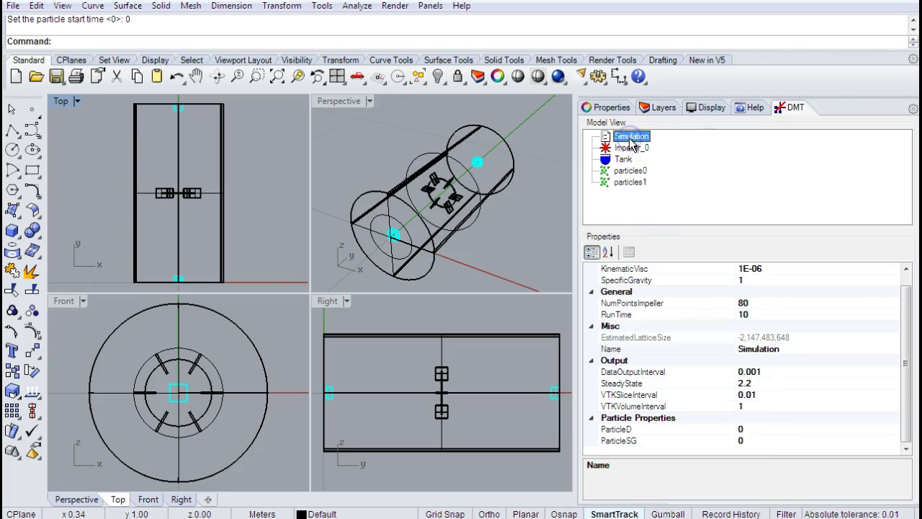
click(750, 443)
click(751, 429)
text(.001)
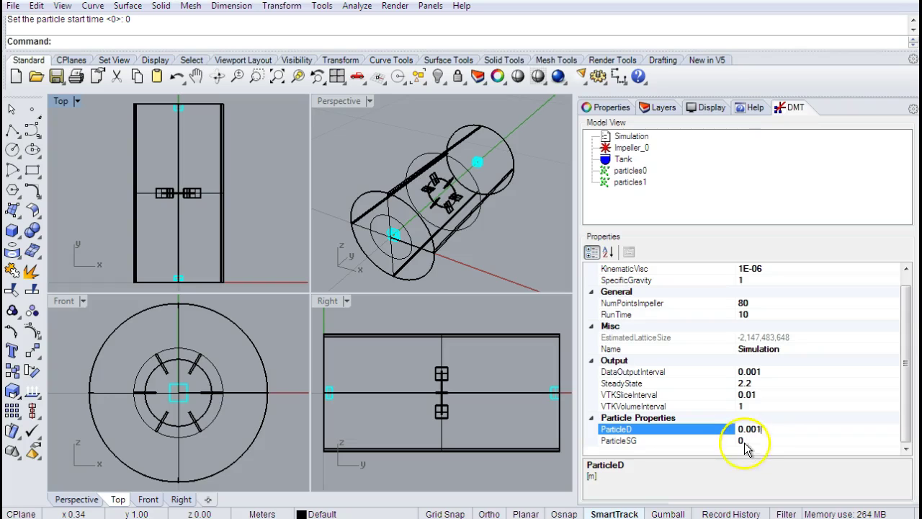
click(745, 441)
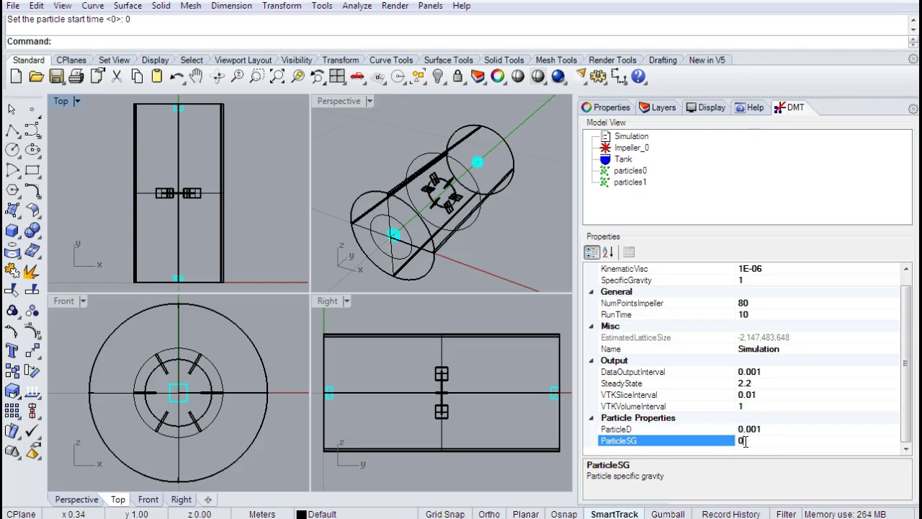
key(BackSpace)
text(2.)
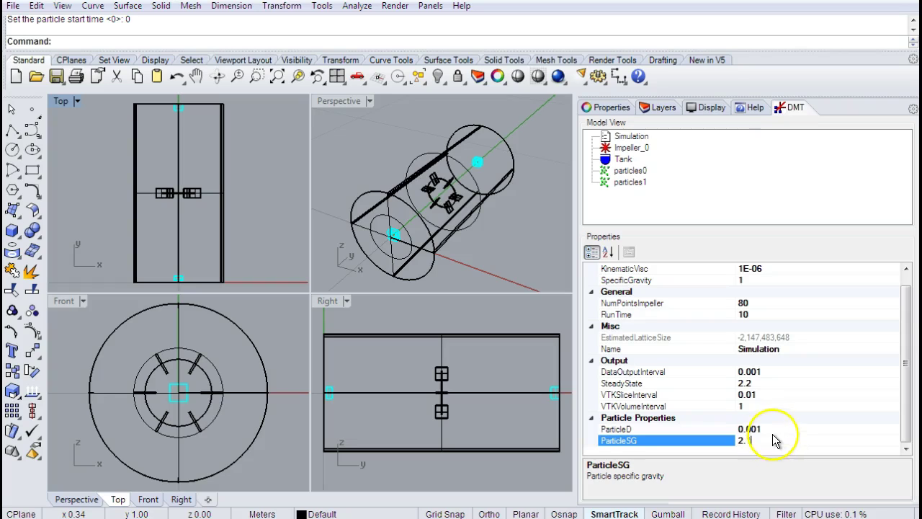
text(1)
click(771, 428)
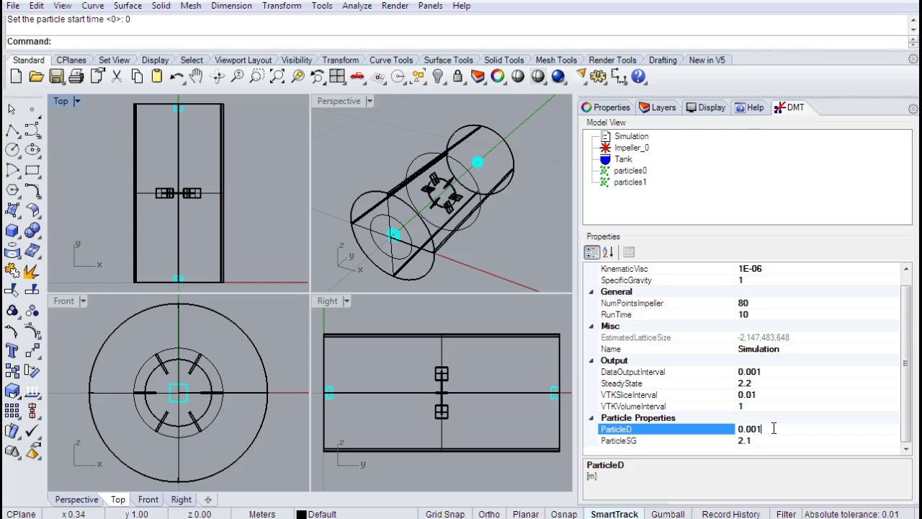
click(678, 214)
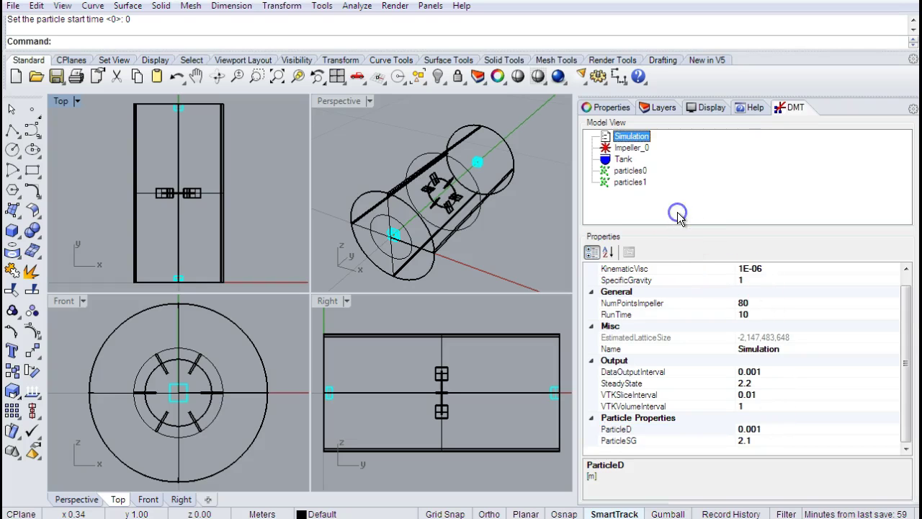
right_click(679, 213)
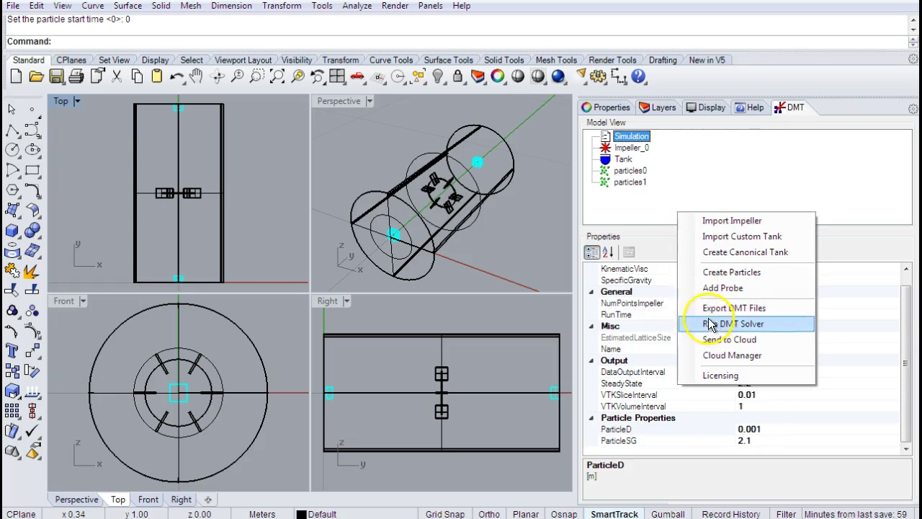
click(656, 214)
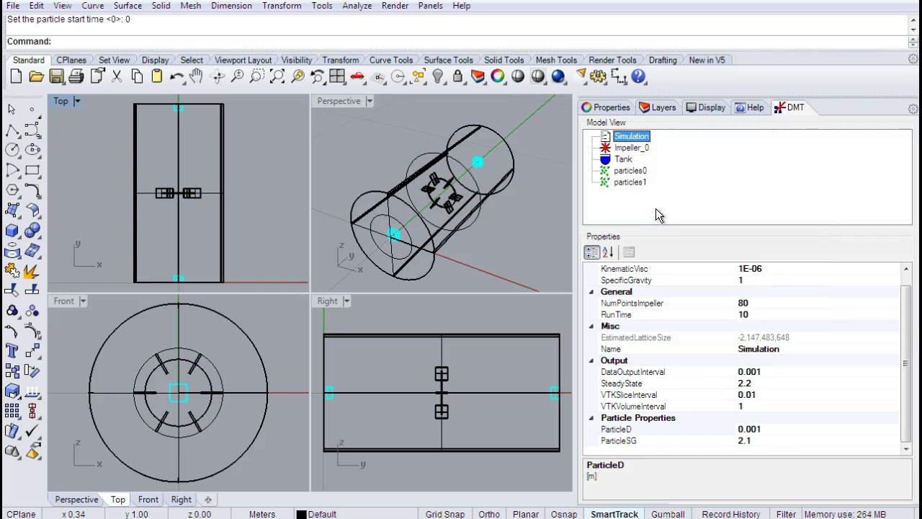